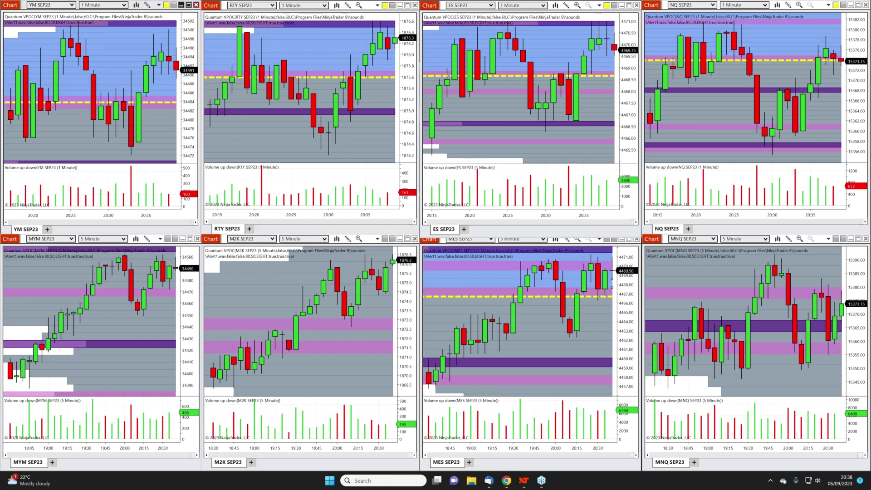
- Examine the MES SEP23 and MYM SEP23 5-minute charts at full size, one after the other, restoring the chart grid each time
{"action": "left_click", "coordinate": [471, 278]}
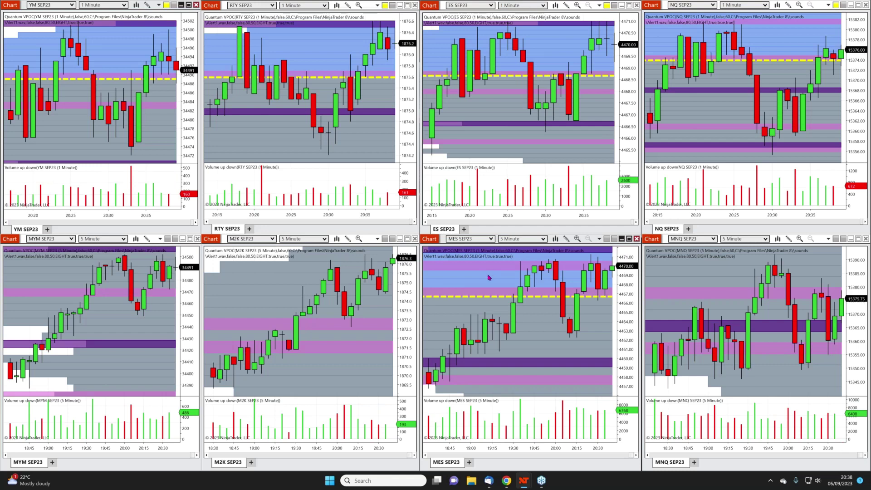
{"action": "left_click", "coordinate": [629, 239]}
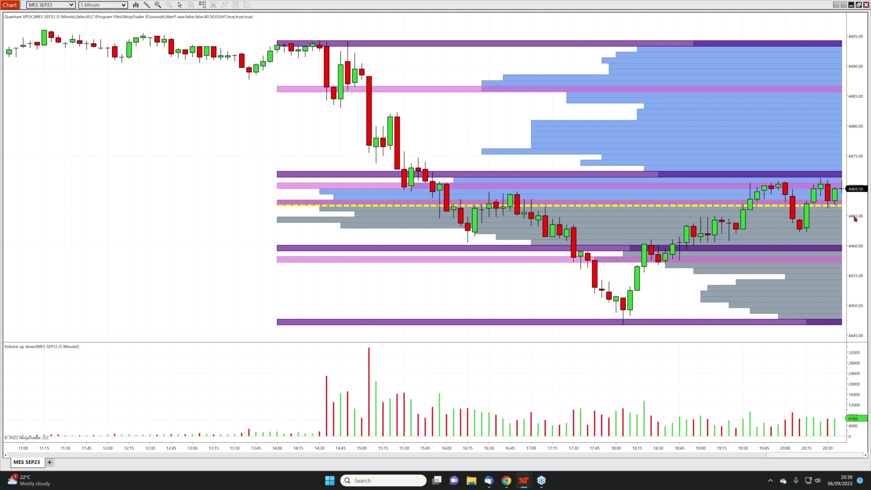
{"action": "left_click", "coordinate": [859, 5]}
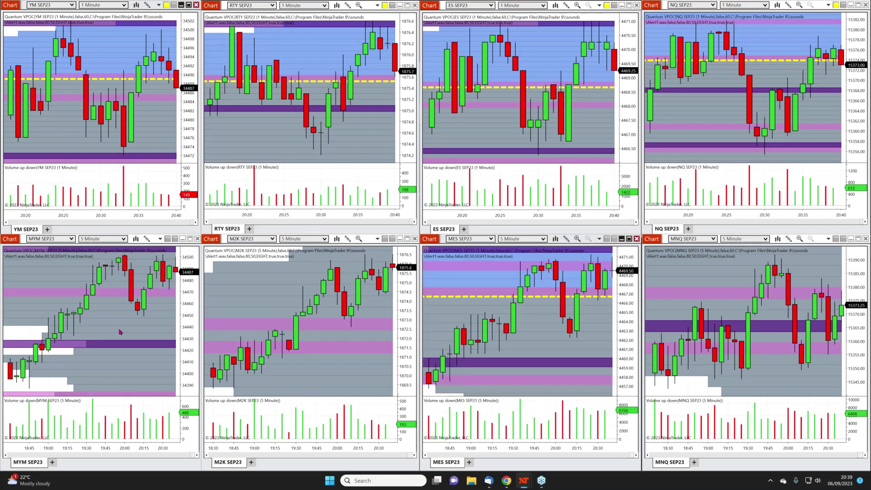
{"action": "left_click", "coordinate": [190, 239]}
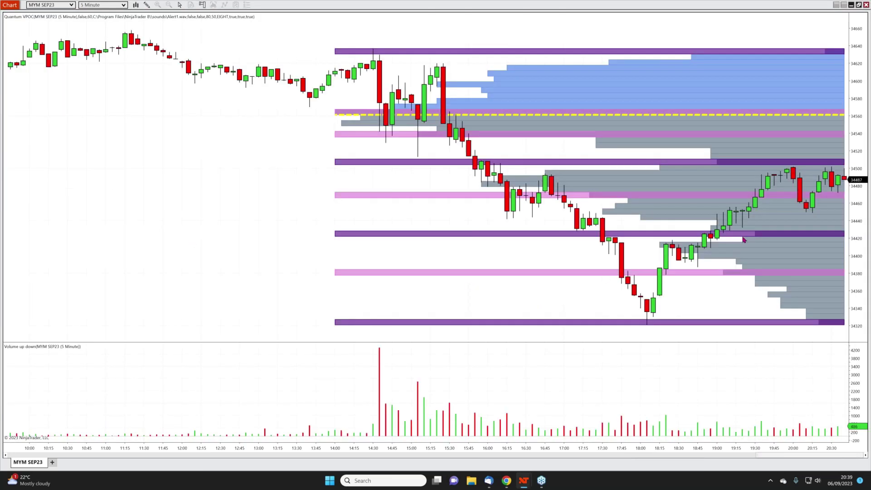
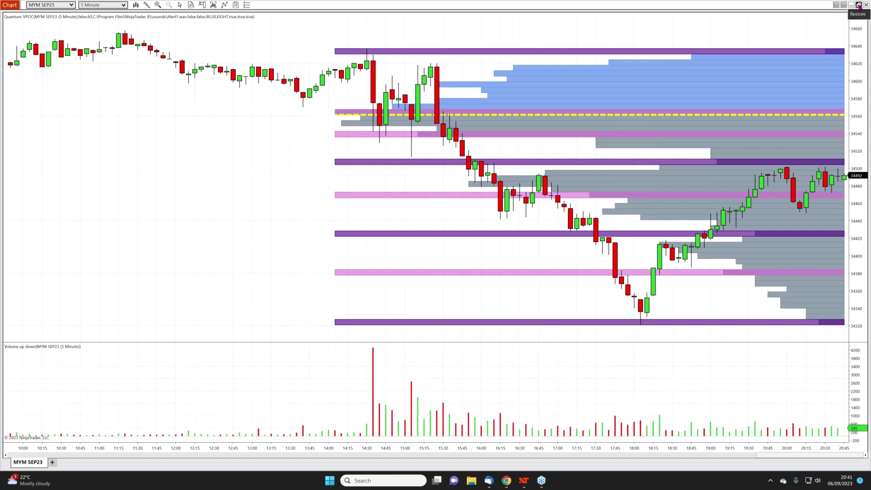
{"action": "left_click", "coordinate": [858, 5]}
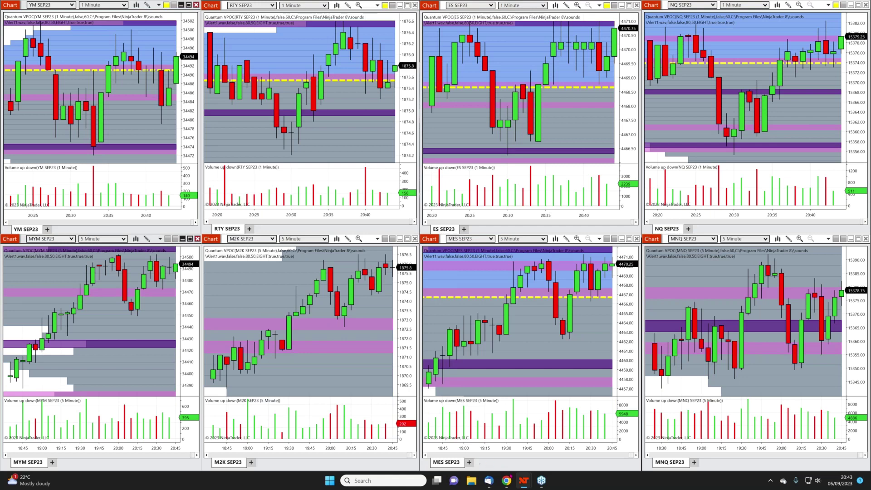
- Bring up the Control Center, switch to the VWAP workspace and minimize the Control Center to uncover its charts
{"action": "mouse_move", "coordinate": [522, 481]}
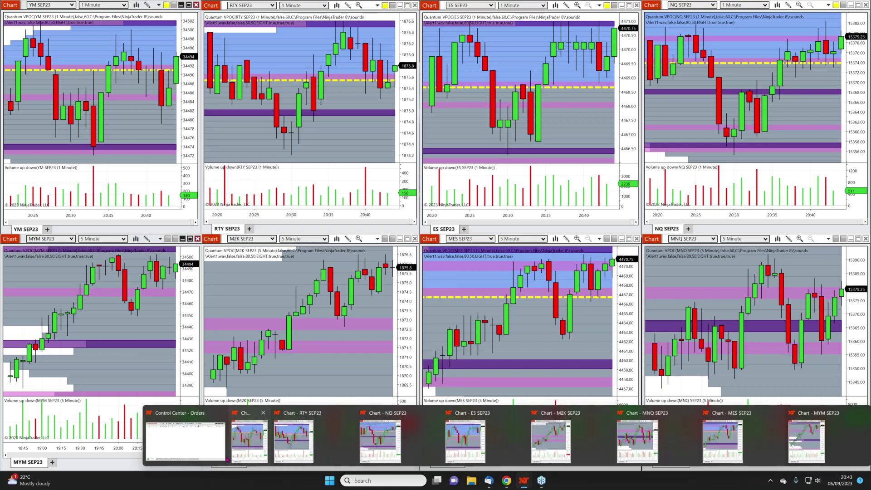
{"action": "left_click", "coordinate": [184, 433]}
{"action": "left_click", "coordinate": [390, 150]}
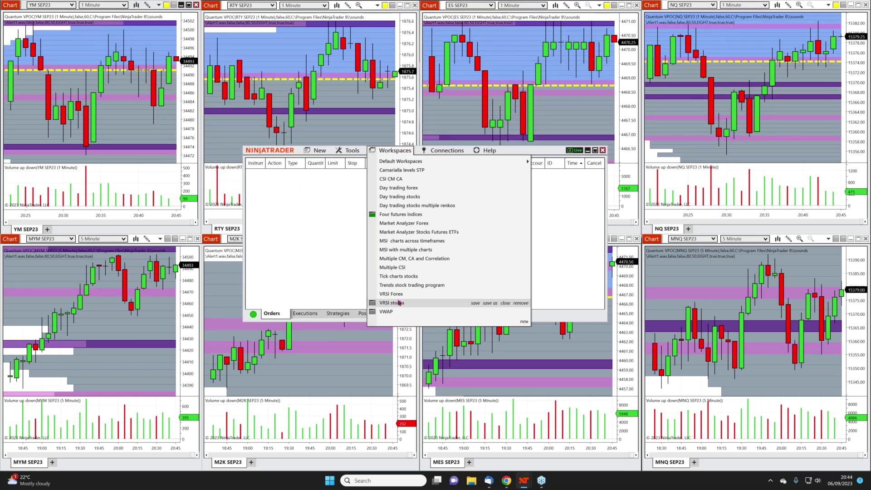
{"action": "left_click", "coordinate": [384, 312]}
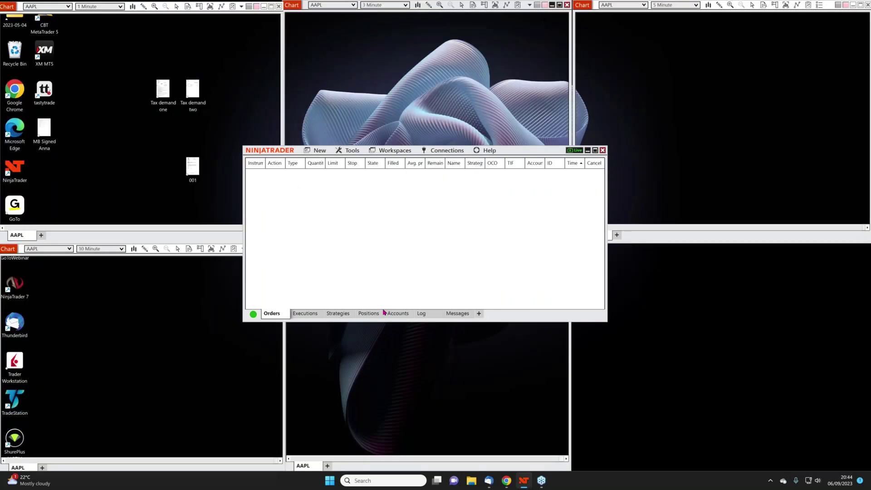
{"action": "left_click", "coordinate": [588, 151]}
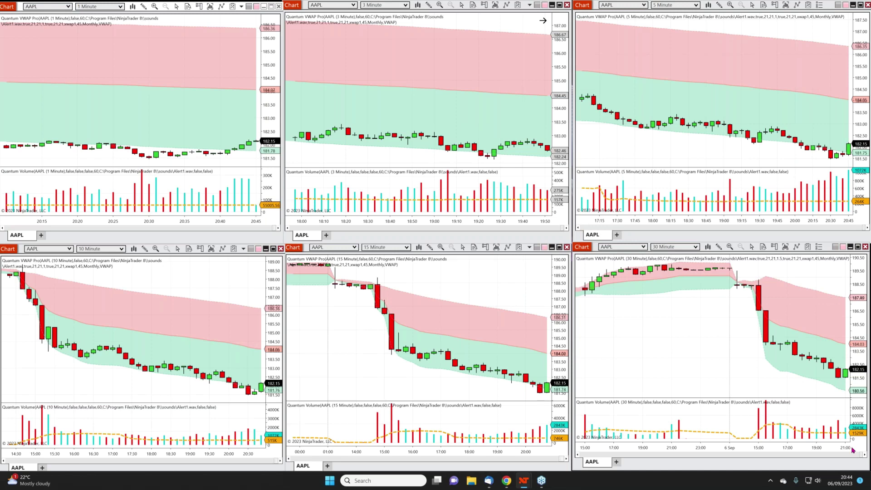
- Examine the AAPL 30-minute VWAP chart at full size
{"action": "left_click", "coordinate": [857, 247]}
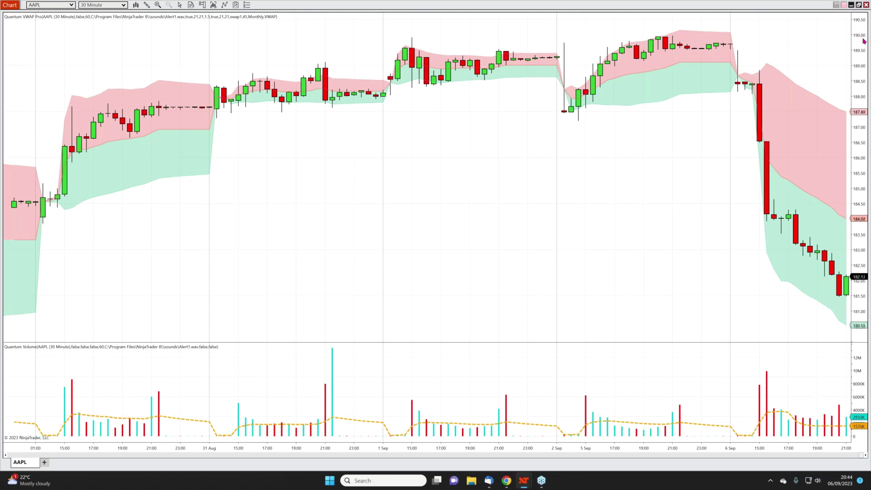
{"action": "left_click", "coordinate": [857, 6]}
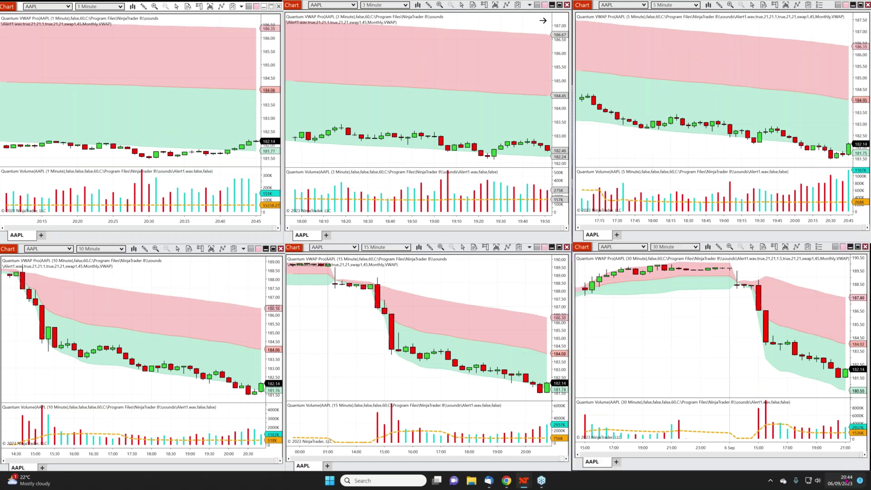
{"action": "left_click", "coordinate": [858, 247]}
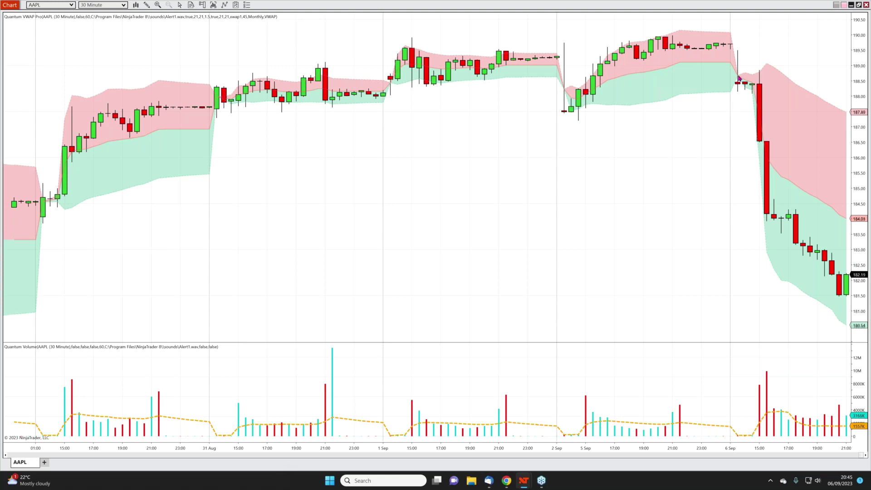
- Inspect the WAP Type options of the Quantum VWAP Pro indicator on the AAPL 30-minute chart, close its settings unchanged and restore the chart grid
{"action": "right_click", "coordinate": [674, 108]}
{"action": "left_click", "coordinate": [642, 118]}
{"action": "right_click", "coordinate": [484, 118]}
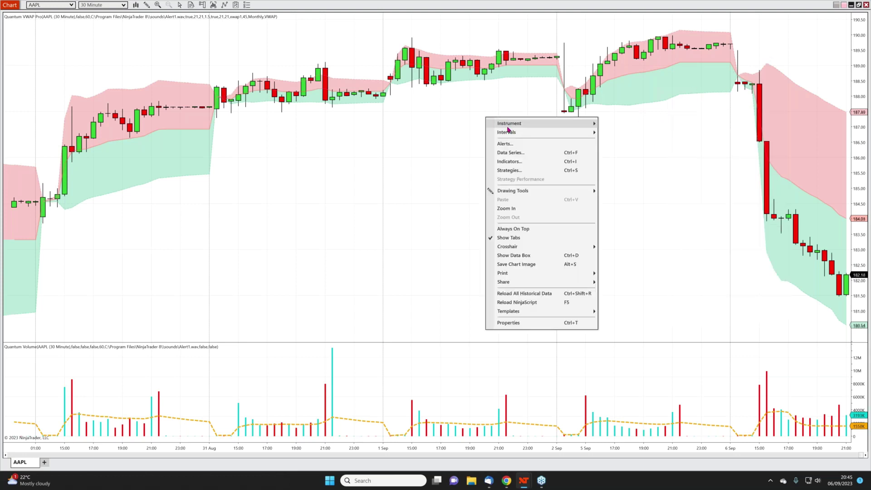
{"action": "left_click", "coordinate": [506, 160]}
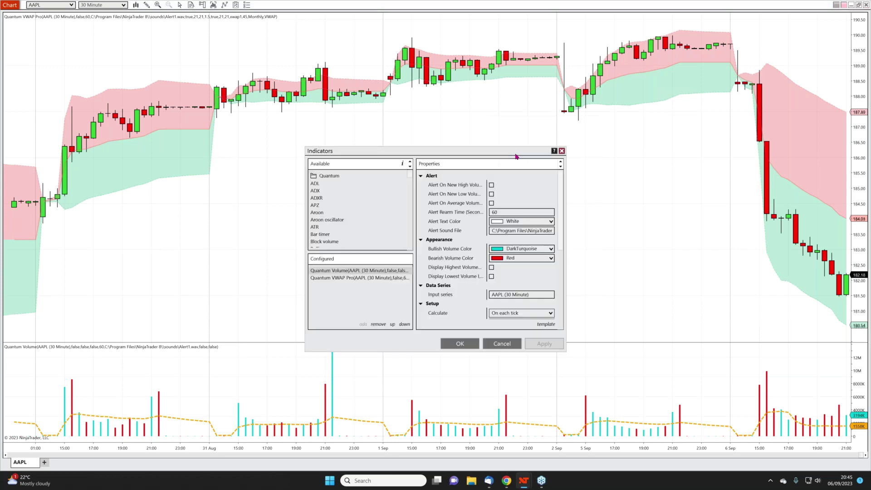
{"action": "left_click", "coordinate": [347, 278]}
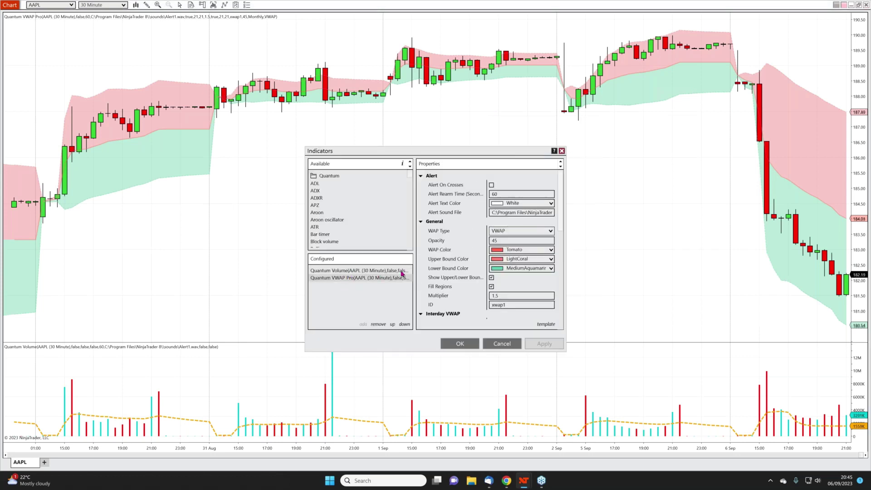
{"action": "left_click", "coordinate": [552, 231]}
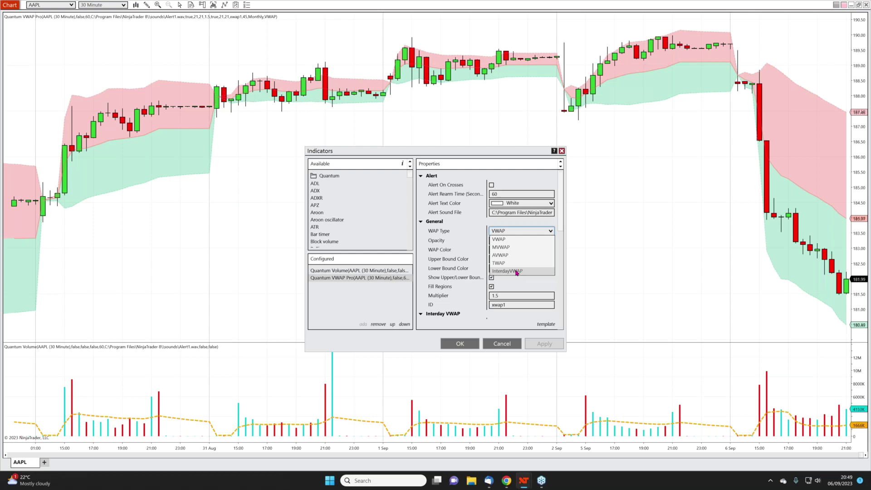
{"action": "left_click", "coordinate": [591, 212]}
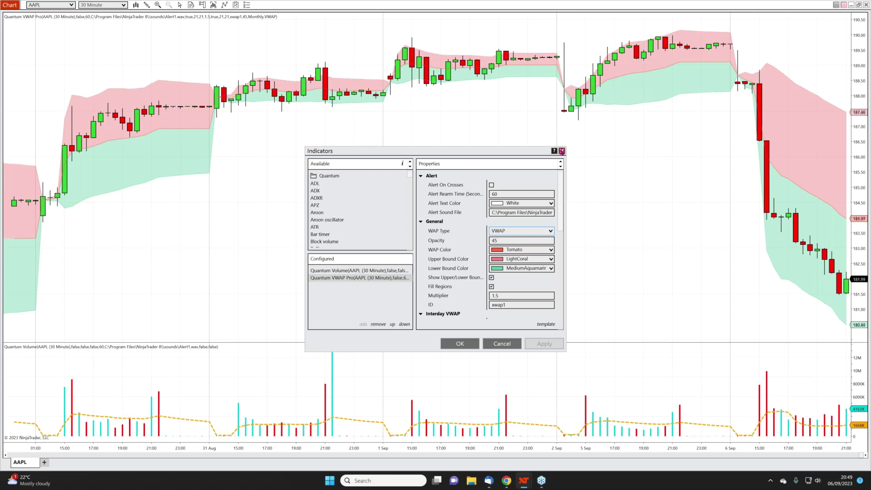
{"action": "left_click", "coordinate": [562, 151]}
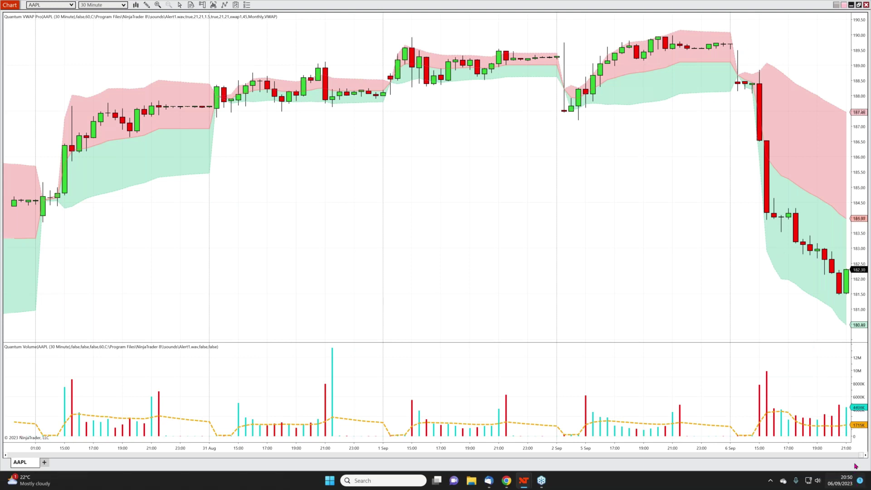
{"action": "left_click", "coordinate": [858, 5]}
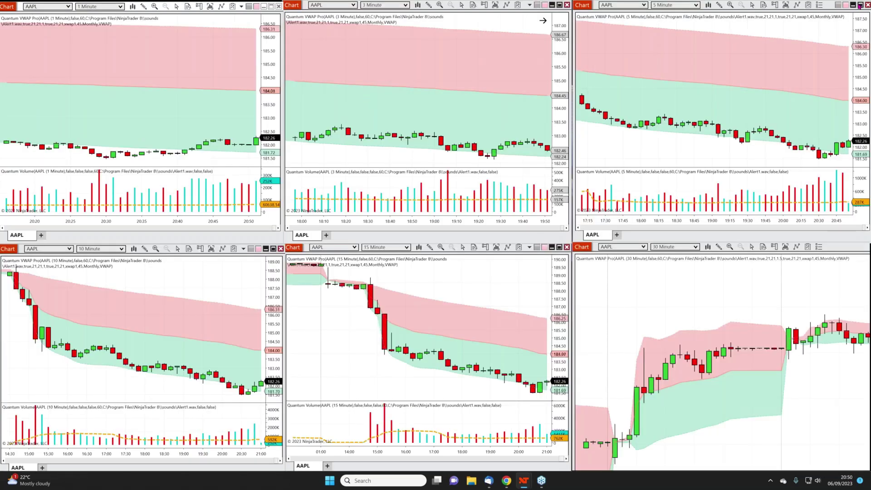
- Examine the AAPL 10-minute VWAP chart at full size and return to the chart grid
{"action": "left_click", "coordinate": [210, 272]}
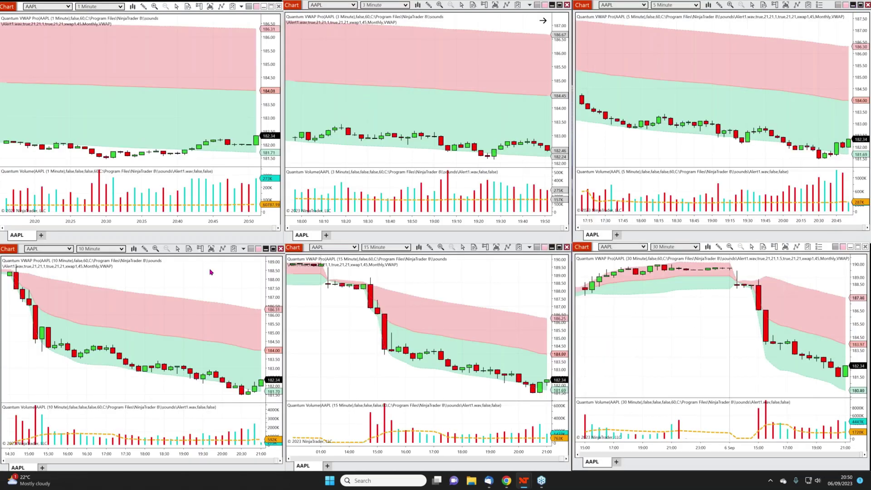
{"action": "left_click", "coordinate": [273, 249]}
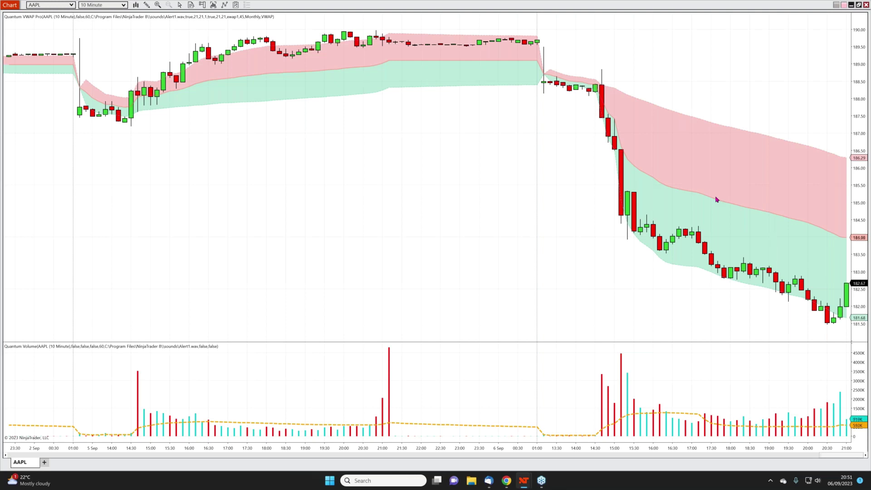
{"action": "left_click", "coordinate": [858, 5]}
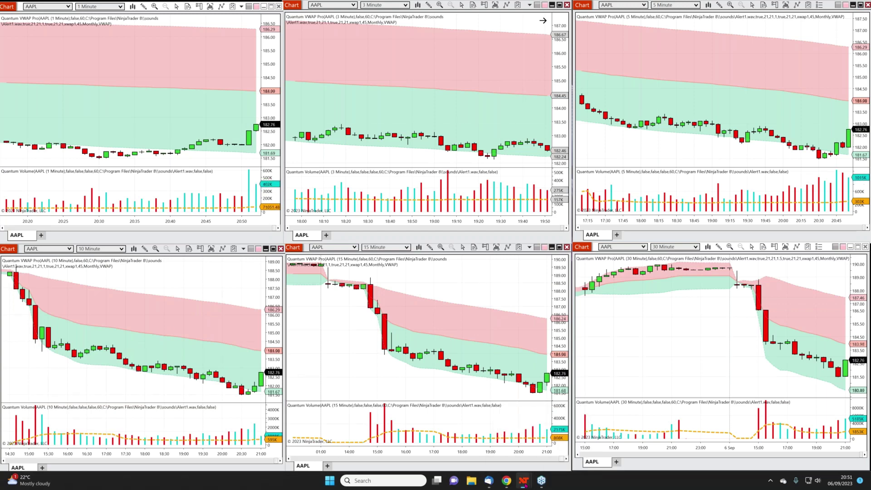
- Bring the Control Center back up, switch to the VRSI stocks workspace and clear the Control Center away from the charts
{"action": "mouse_move", "coordinate": [525, 483]}
{"action": "left_click", "coordinate": [268, 436]}
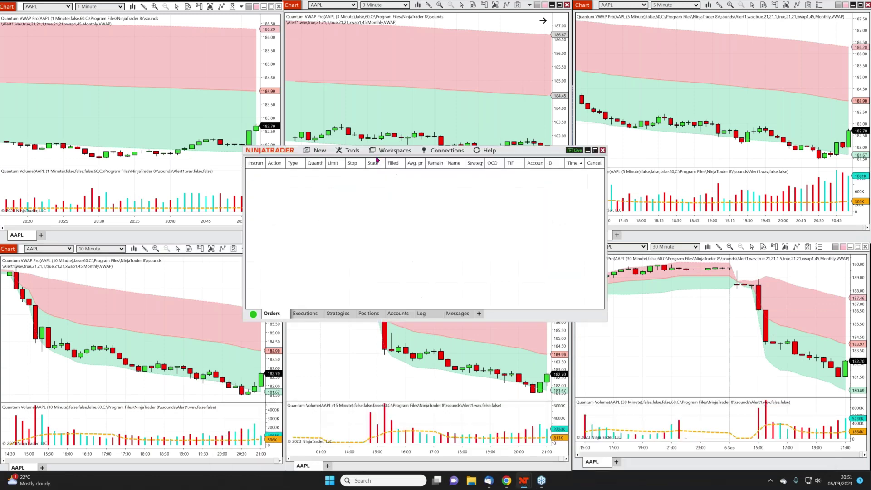
{"action": "left_click", "coordinate": [392, 150]}
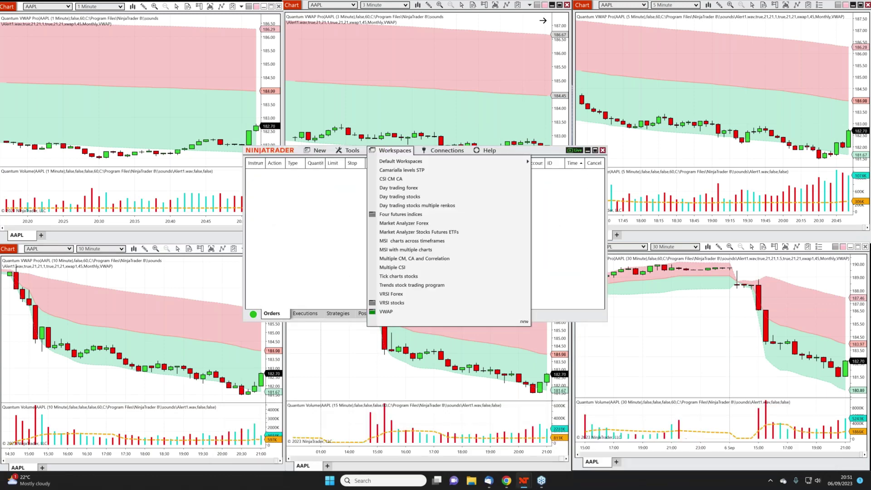
{"action": "left_click", "coordinate": [389, 303]}
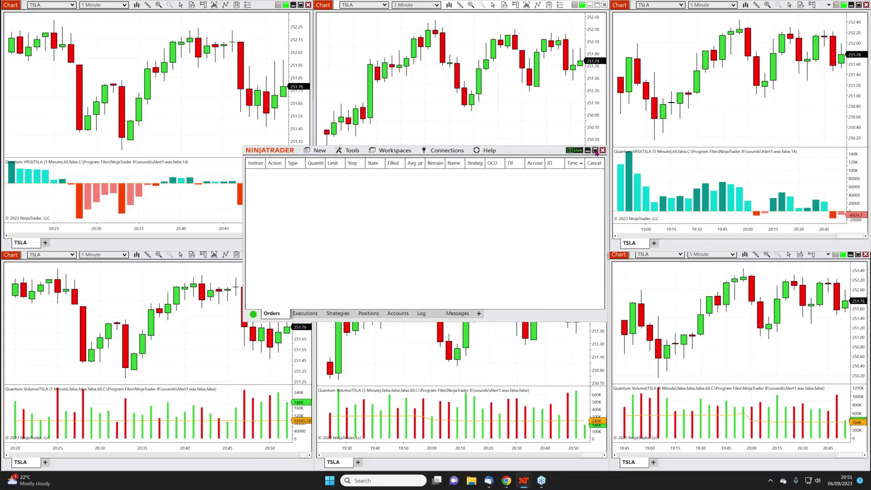
{"action": "left_click", "coordinate": [544, 154]}
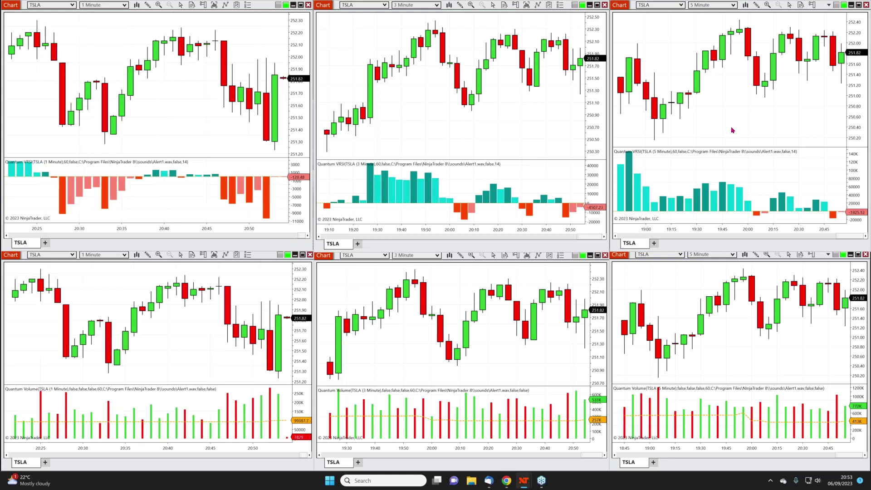
- Examine the TSLA 5-minute chart with the Quantum VRSI indicator at full size and return to the chart grid
{"action": "left_click", "coordinate": [858, 6]}
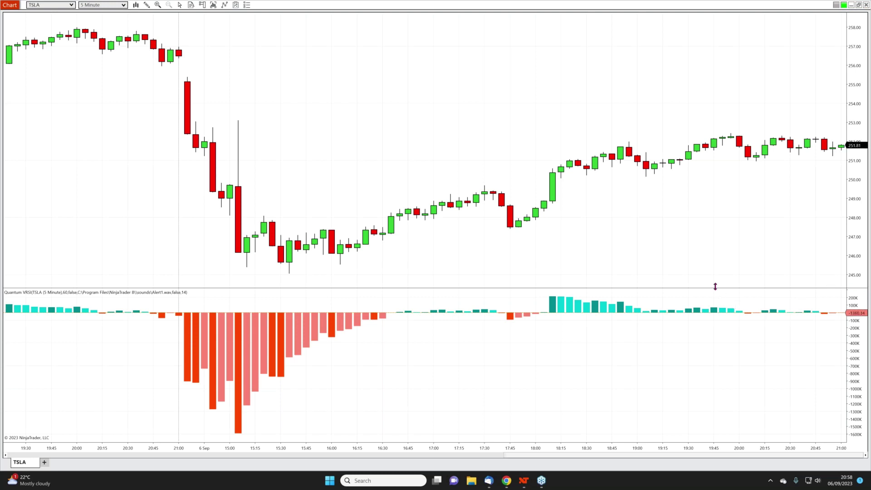
{"action": "left_click", "coordinate": [858, 5]}
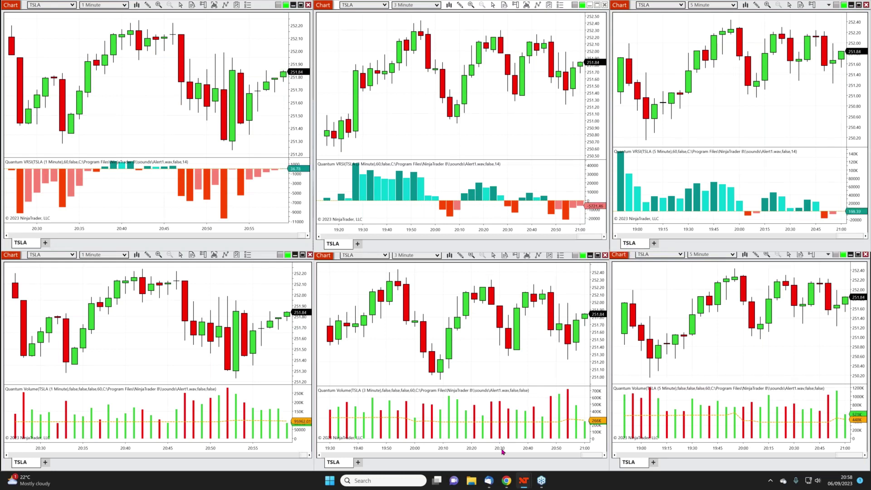
- Switch to Chrome to show the quantumtrading.com home page
{"action": "left_click", "coordinate": [506, 480]}
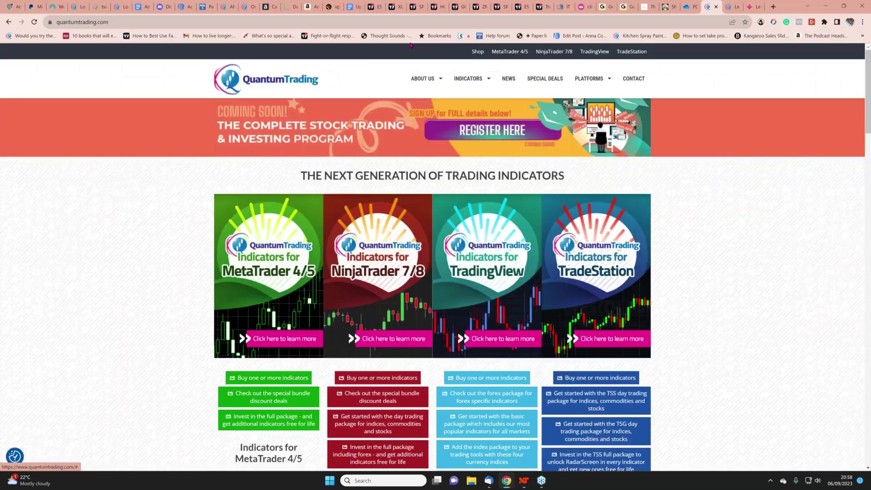